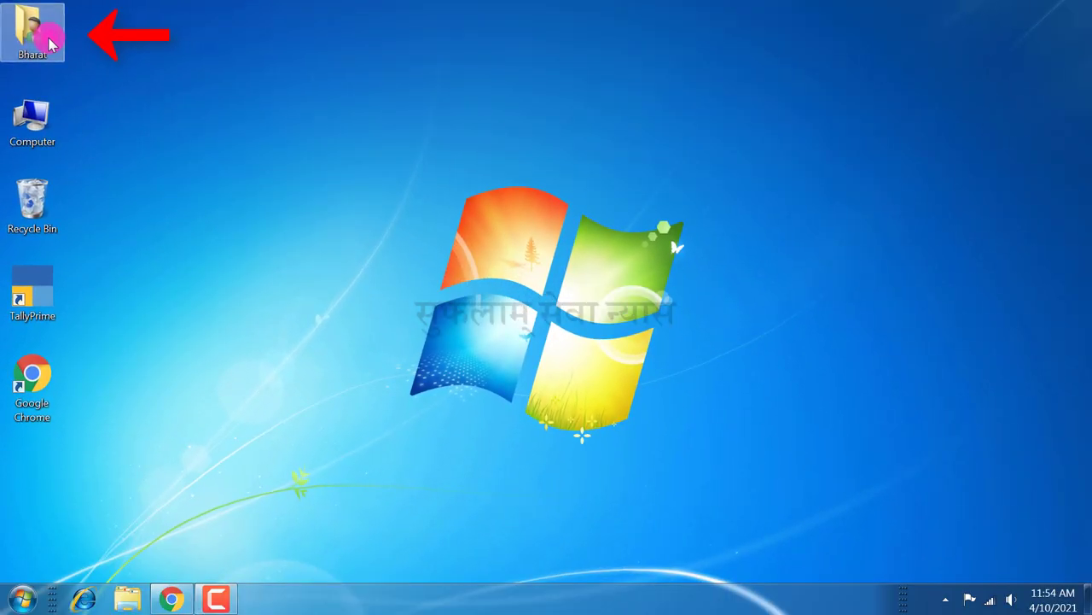
- Open the personal user folder, play Kalimba from Sample Music in My Music, and return to the personal folder
double_click(32, 35)
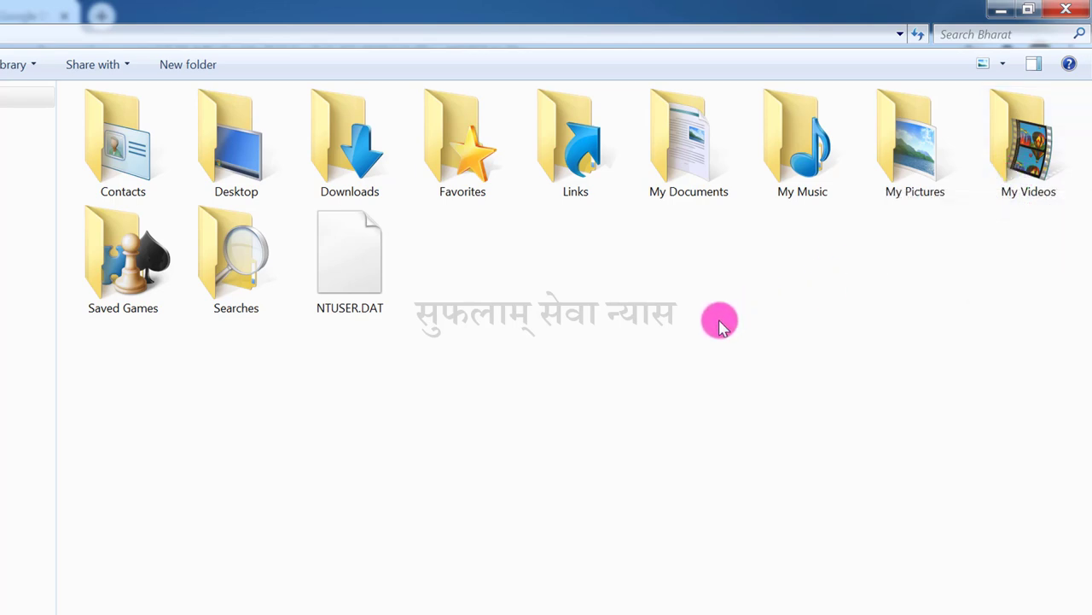
mouse_move(371, 170)
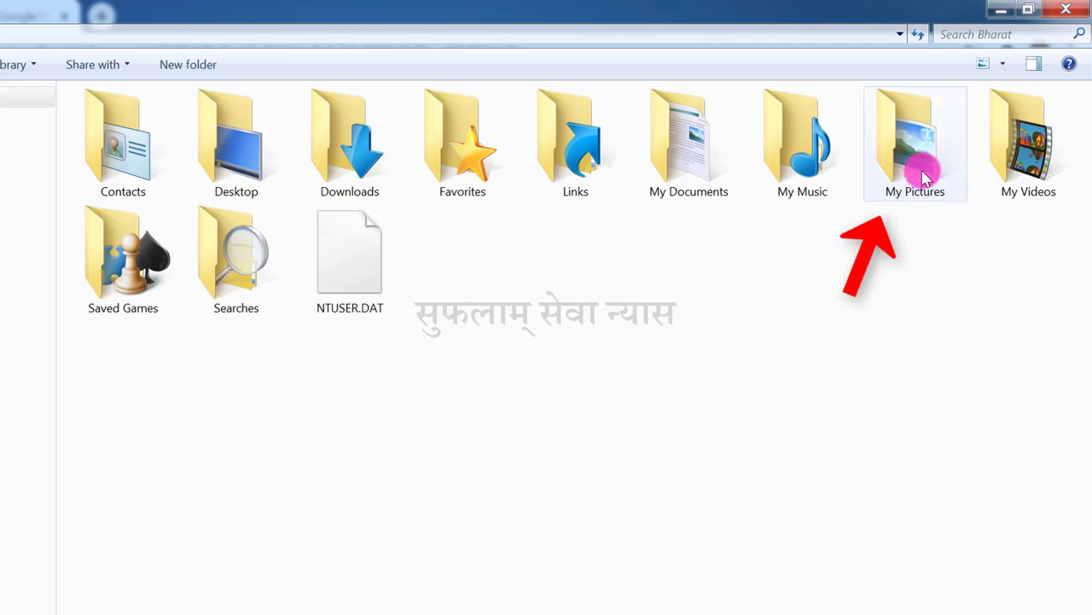
mouse_move(926, 177)
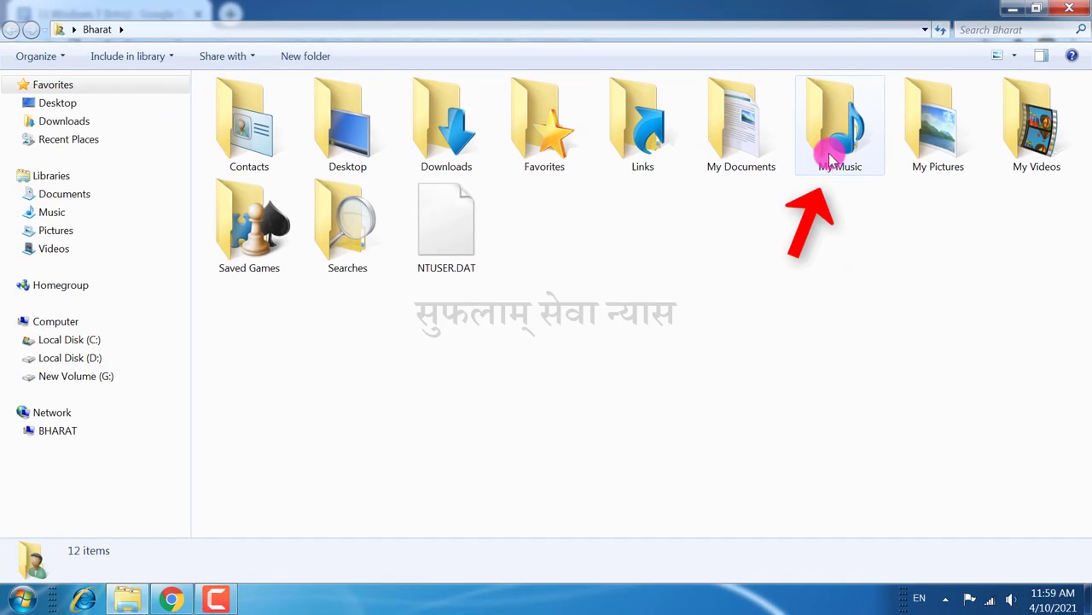
double_click(832, 160)
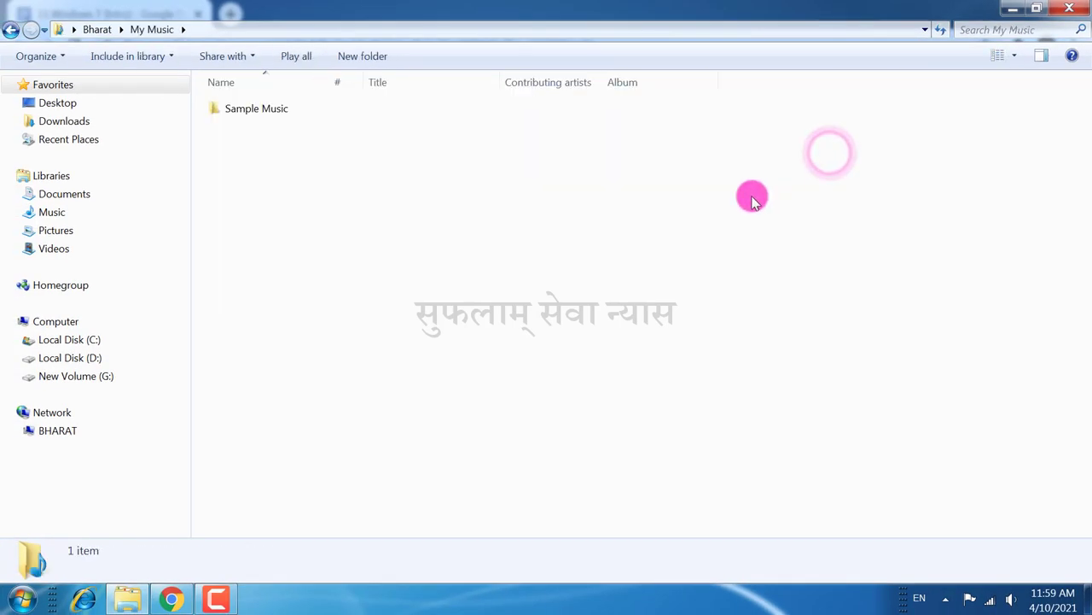
double_click(328, 111)
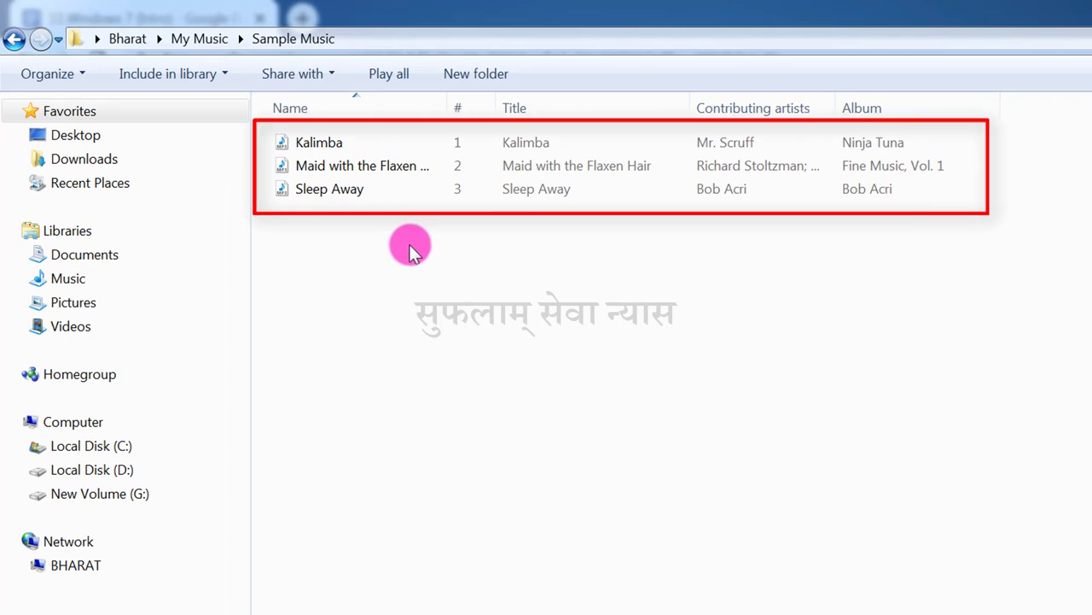
click(394, 150)
double_click(393, 152)
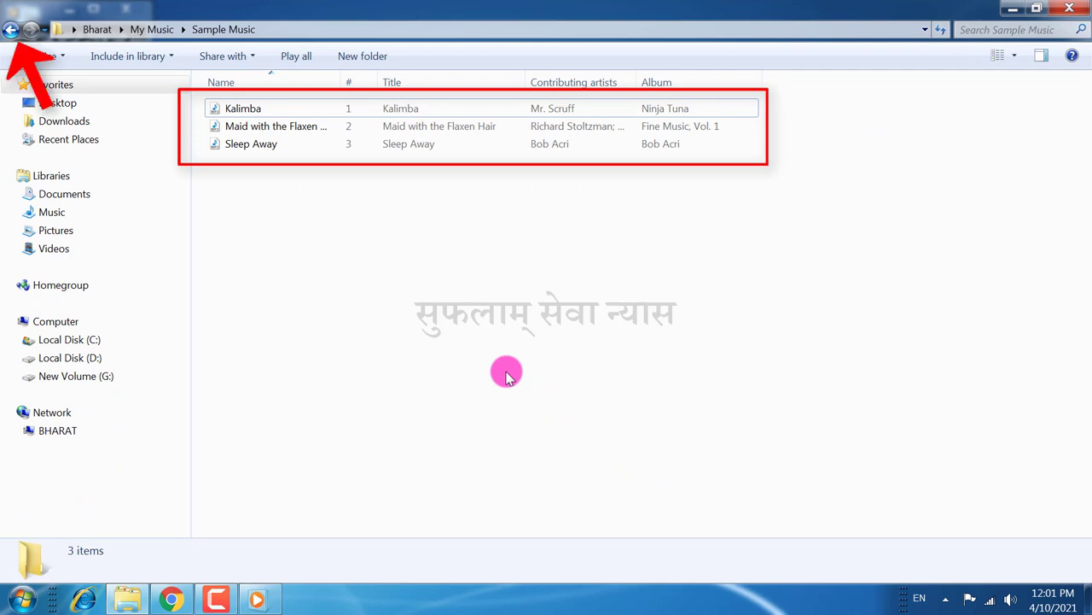
key(BackSpace)
key(BackSpace)
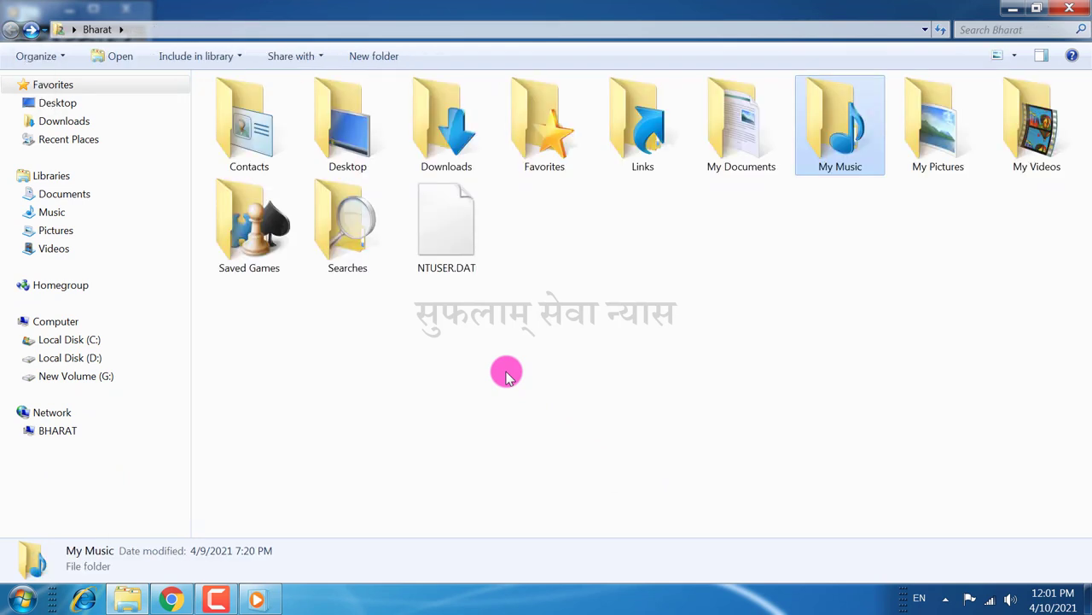
- View the Sample Pictures folder inside My Pictures and return to the personal folder
double_click(937, 148)
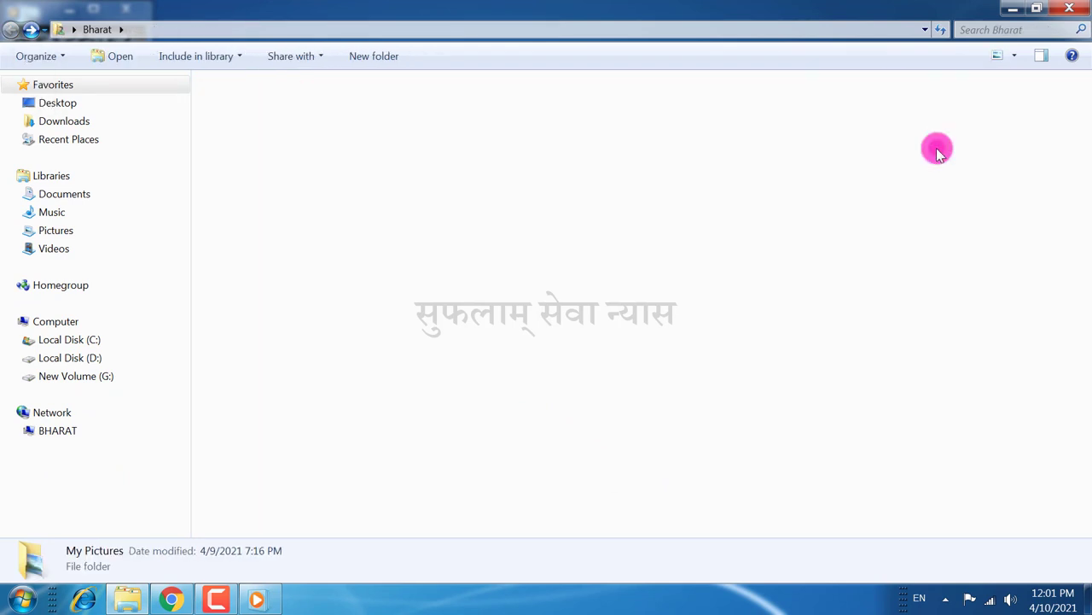
double_click(271, 141)
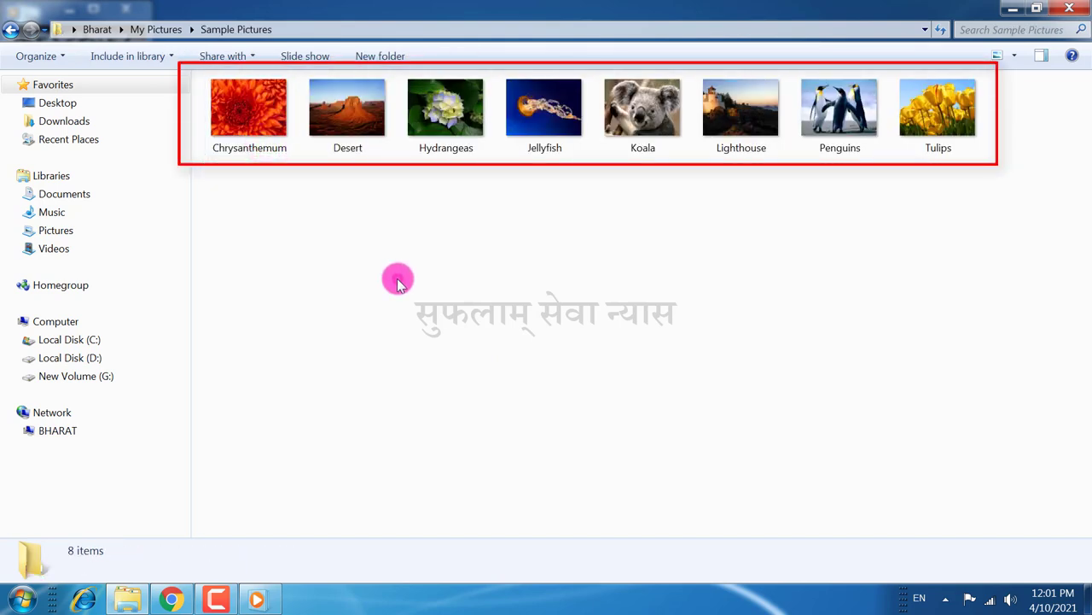
key(BackSpace)
key(BackSpace)
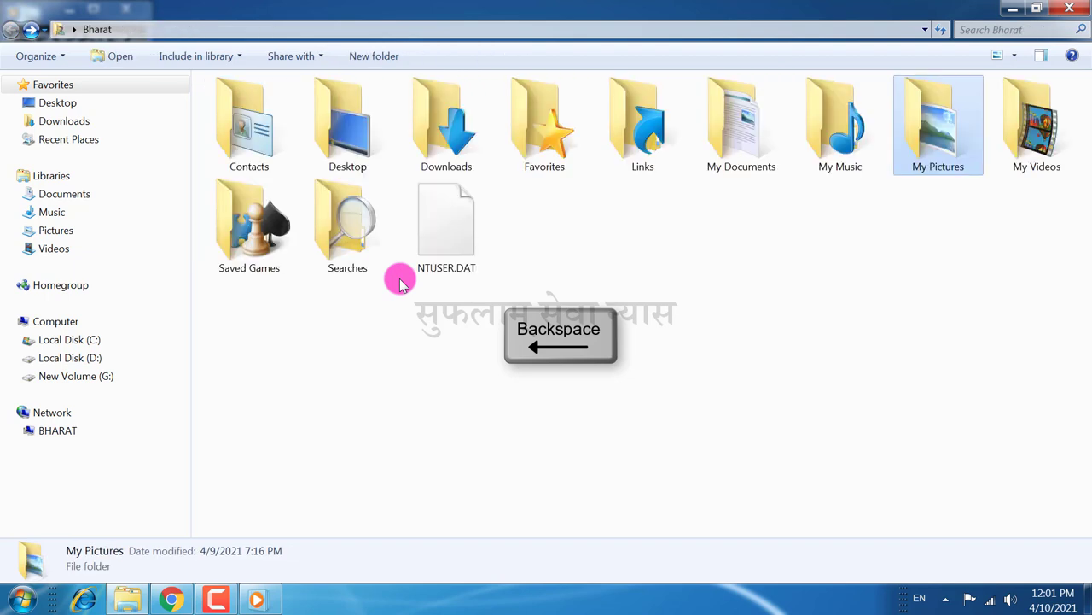
- Play the Wildlife video from the Sample Videos folder in My Videos and pause it
double_click(1028, 162)
double_click(249, 130)
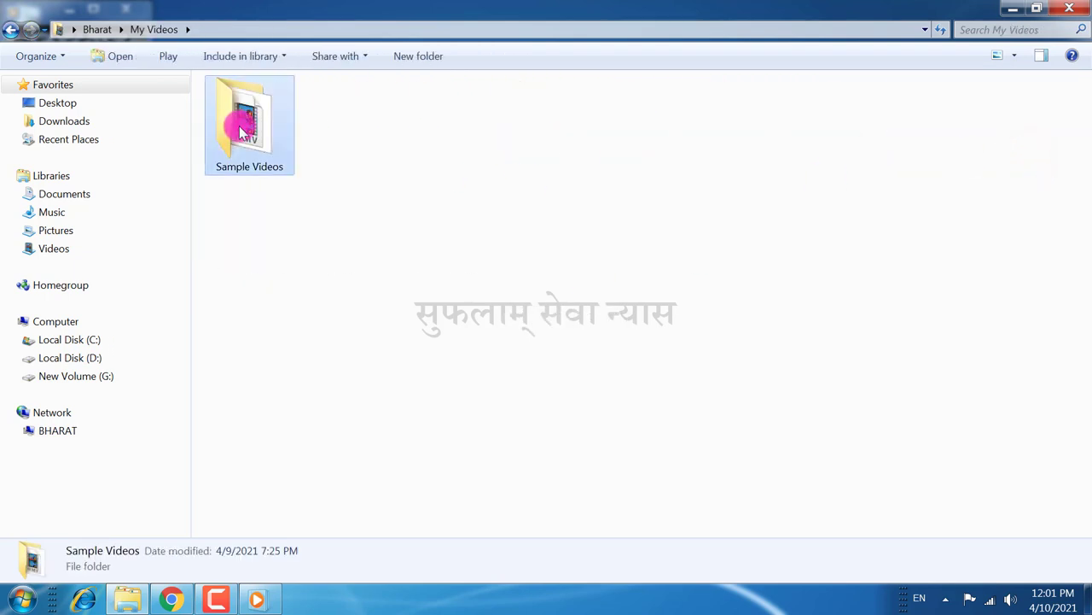
double_click(248, 128)
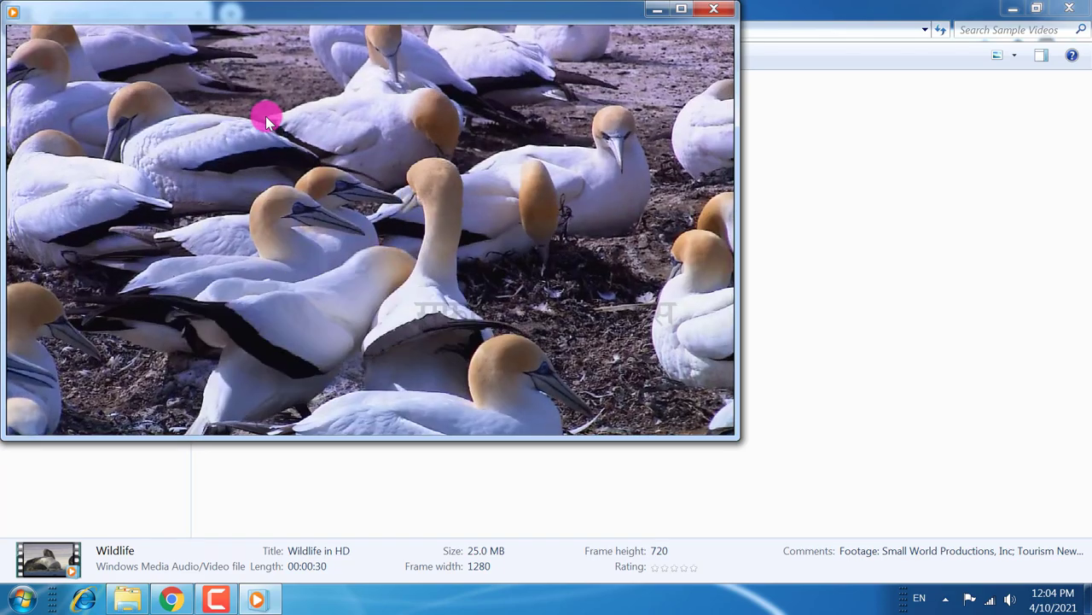
click(372, 419)
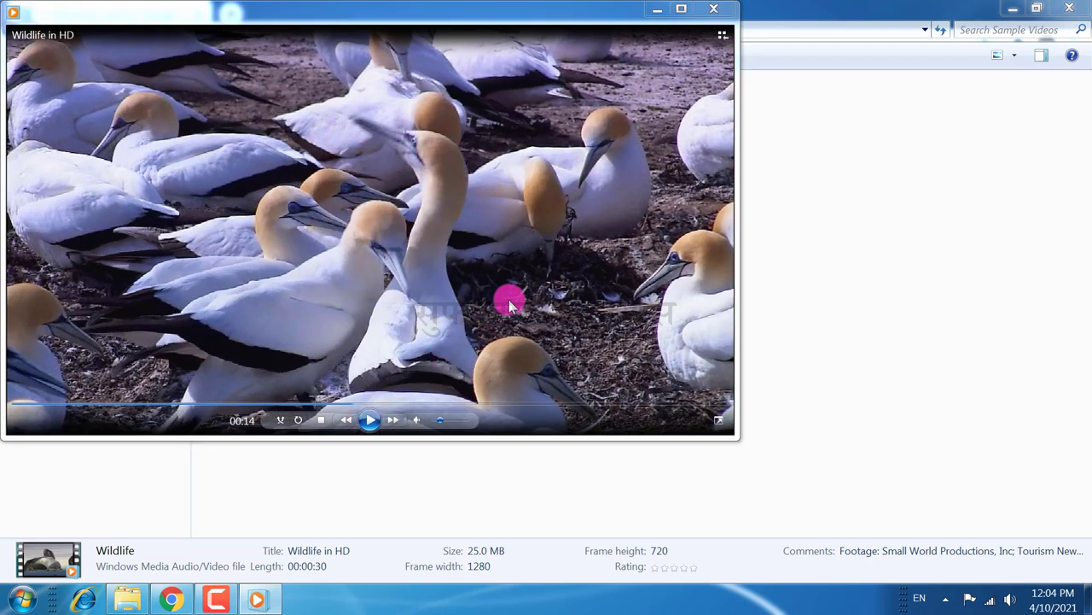
- Close the Wildlife video player and the Sample Videos folder window
click(708, 11)
click(910, 163)
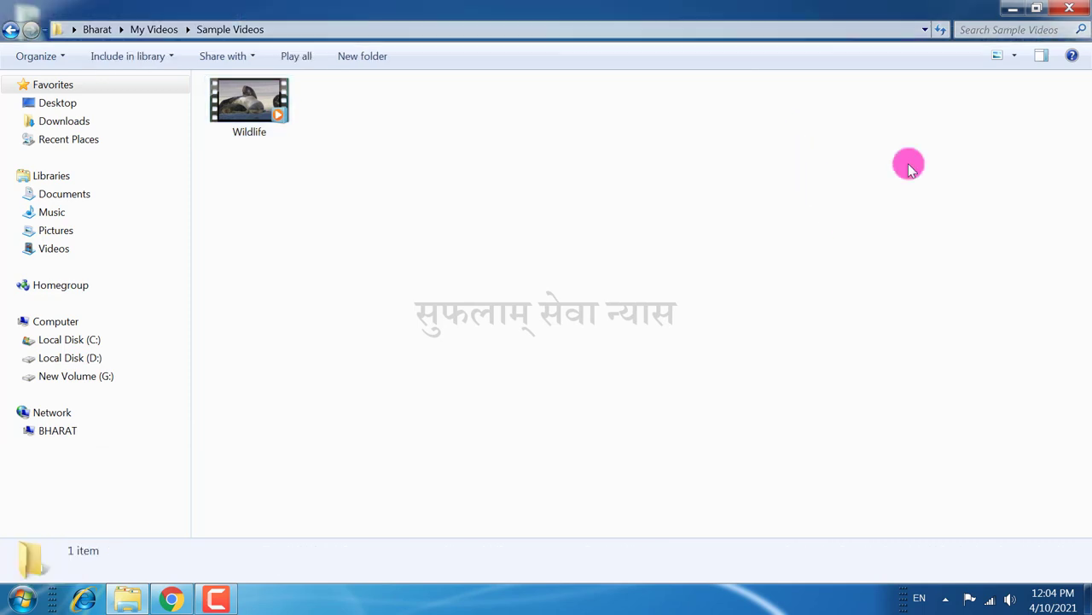
click(1073, 8)
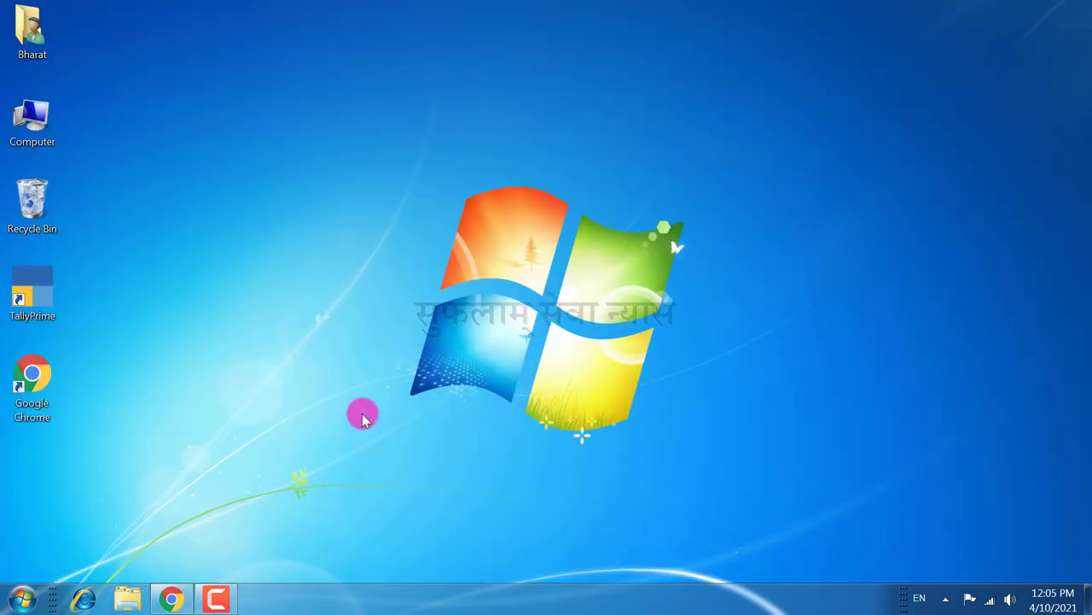
- Open Local Disk (D:) from Computer, look through its folders, and close the window
double_click(44, 125)
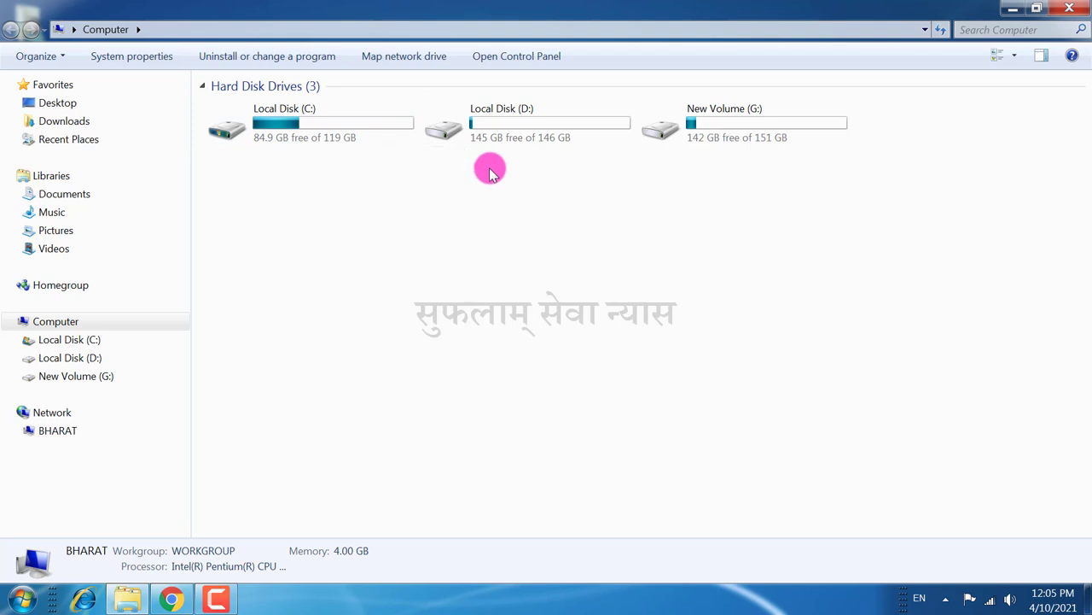
double_click(523, 130)
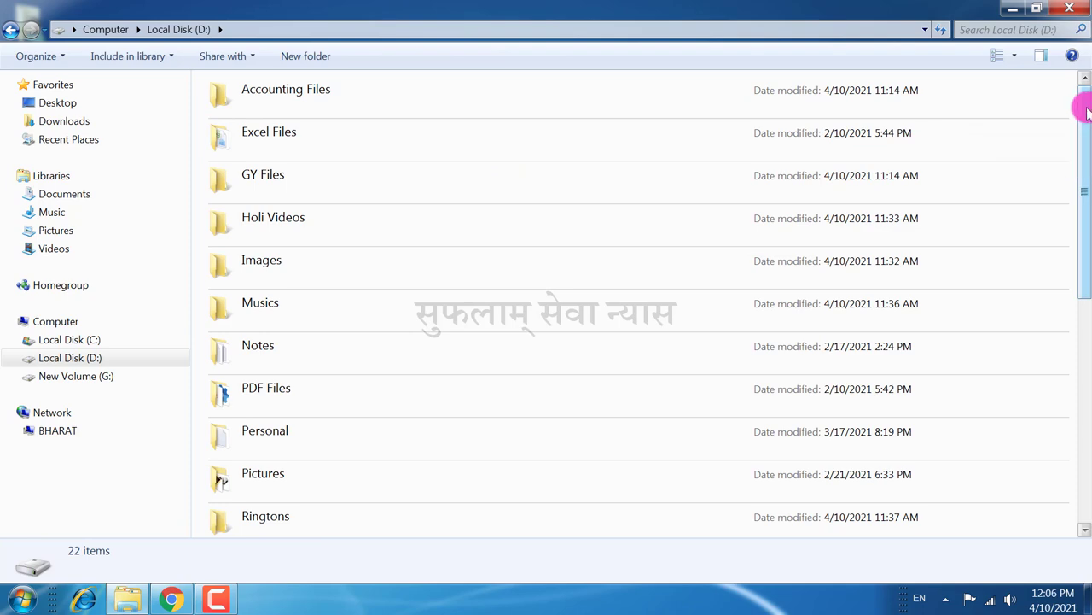
mouse_move(1082, 104)
mouse_down()
mouse_move(1075, 385)
mouse_move(1078, 85)
mouse_up()
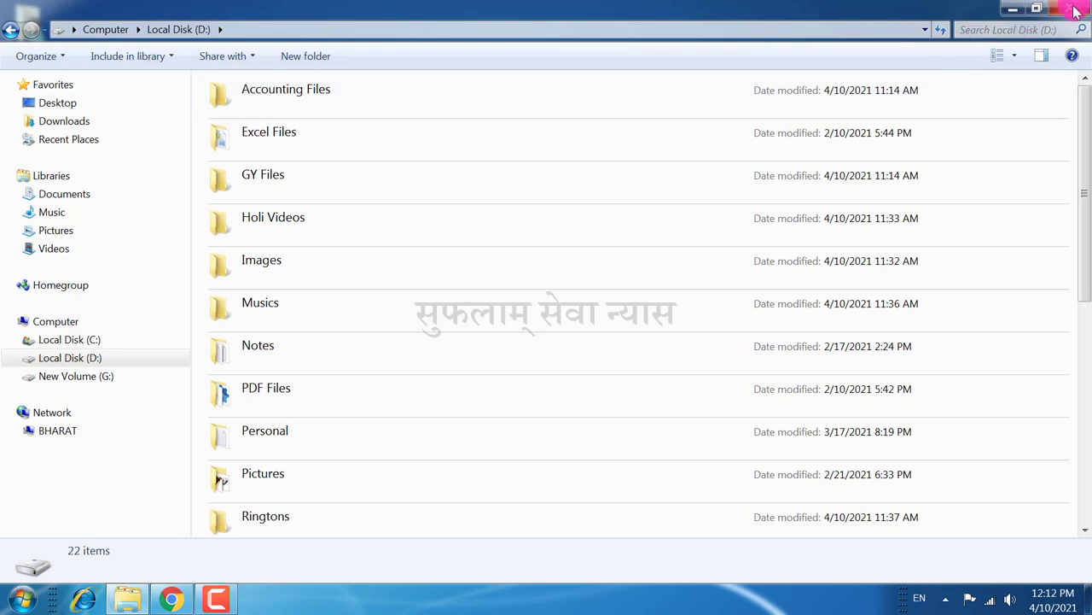
click(1072, 8)
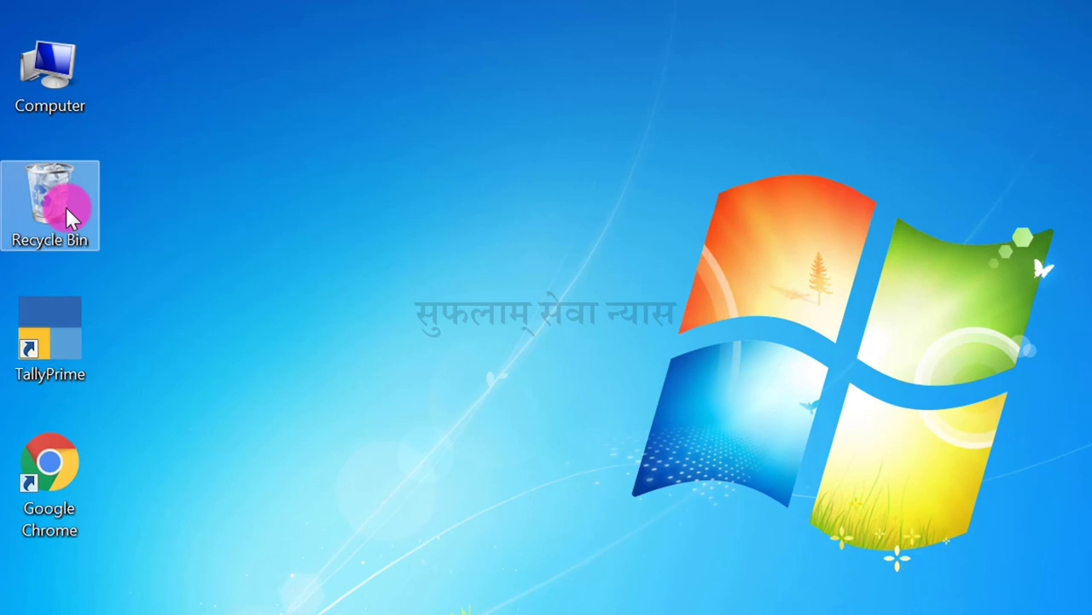
click(48, 315)
click(47, 415)
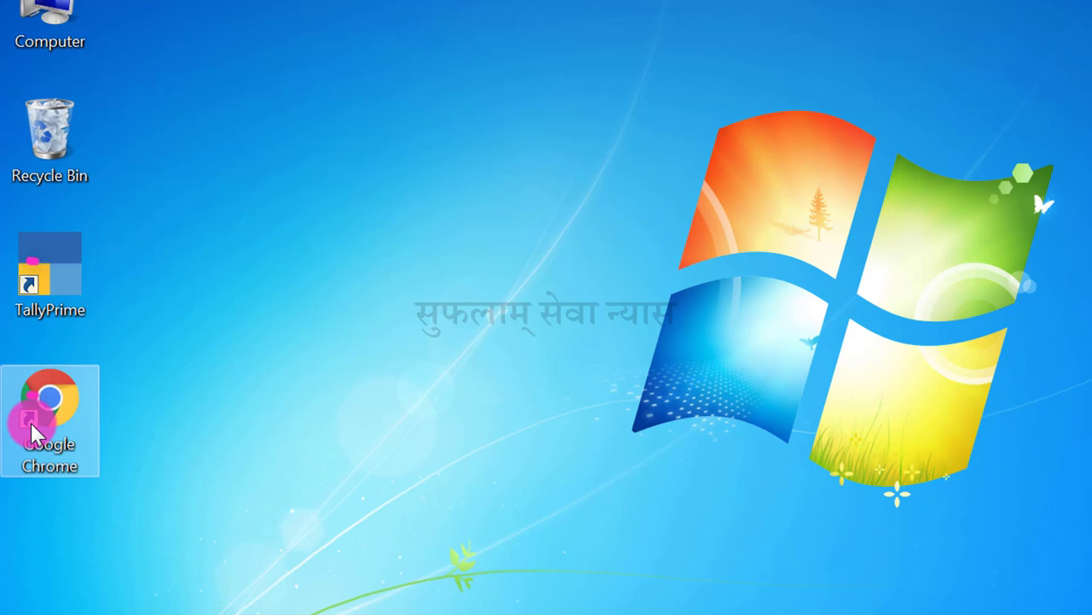
click(220, 434)
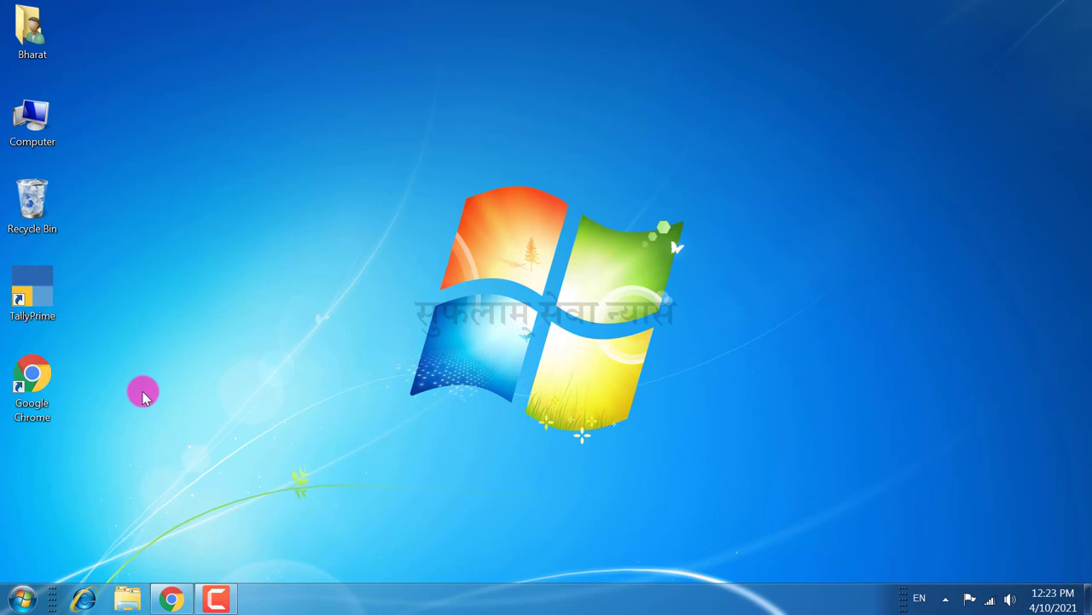
- Launch Microsoft Office Excel 2007 from the Microsoft Office group of installed programs and close it
click(17, 602)
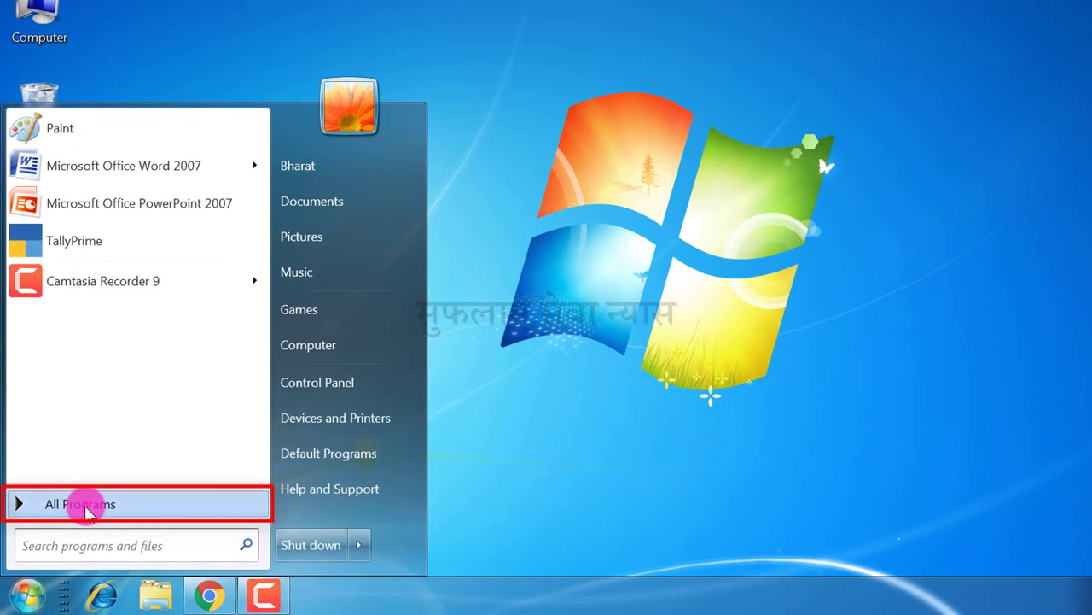
click(85, 505)
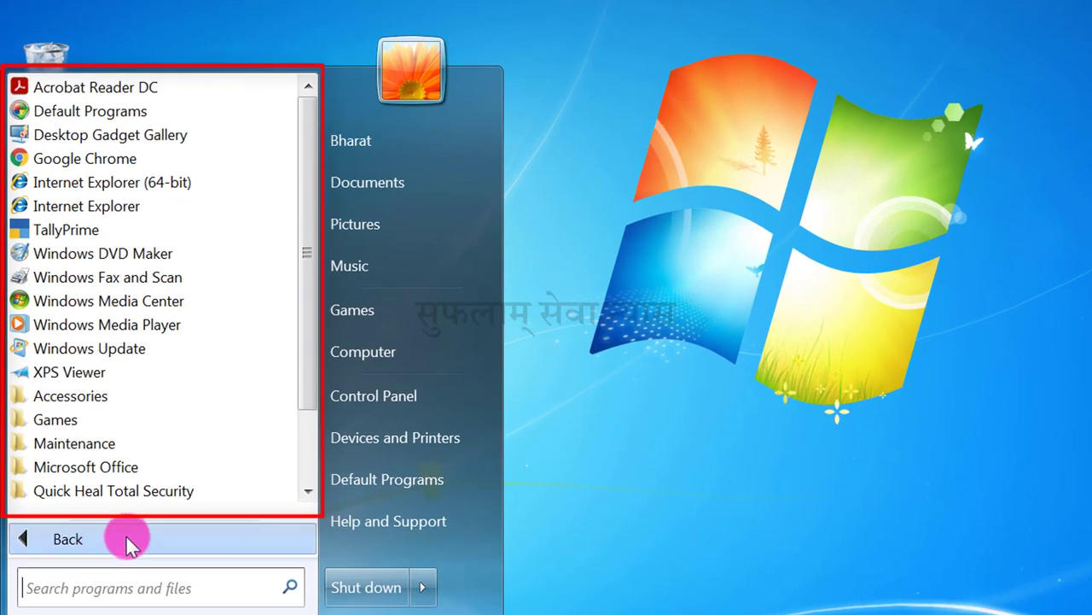
scroll(303, 299, down, 2)
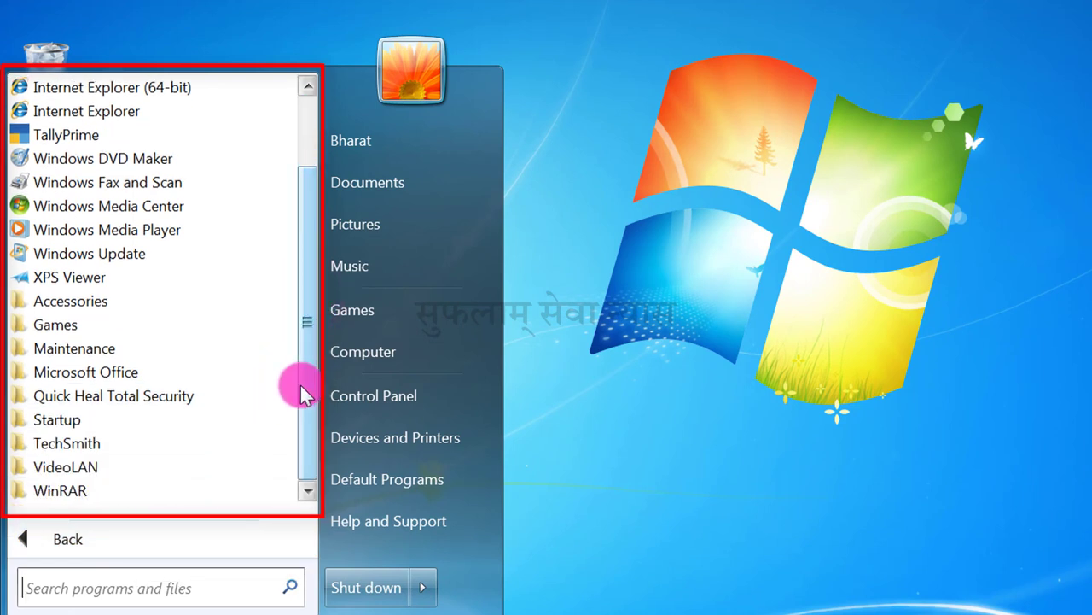
click(112, 369)
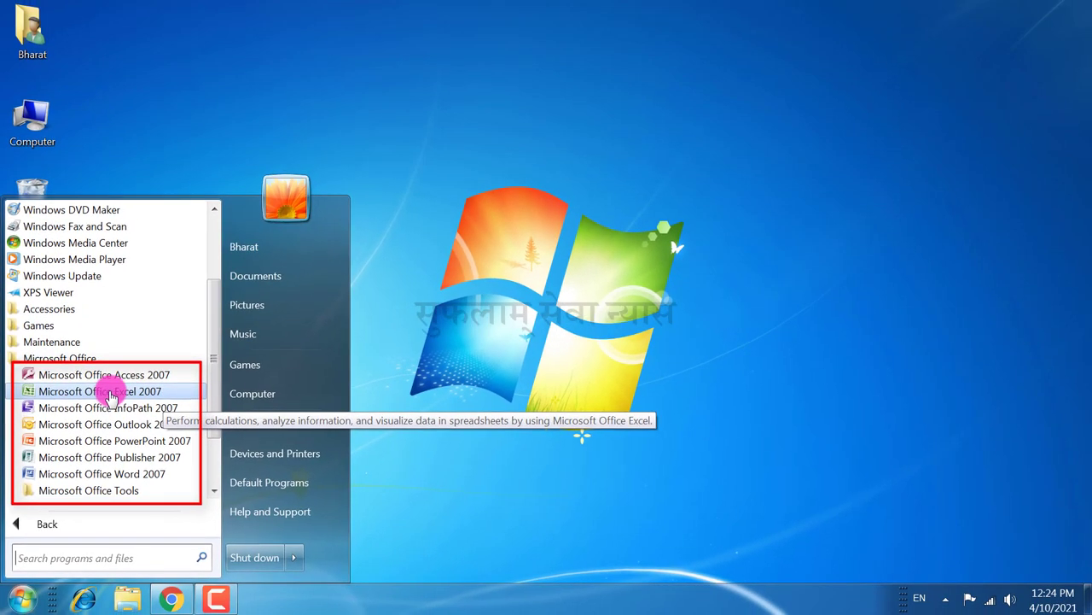
click(109, 392)
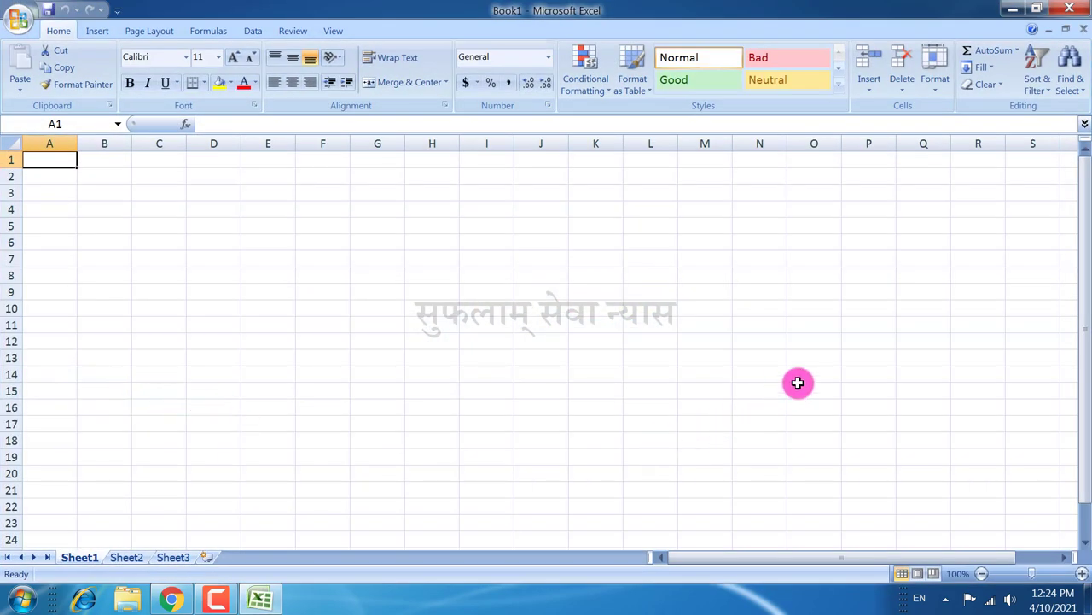
click(1058, 8)
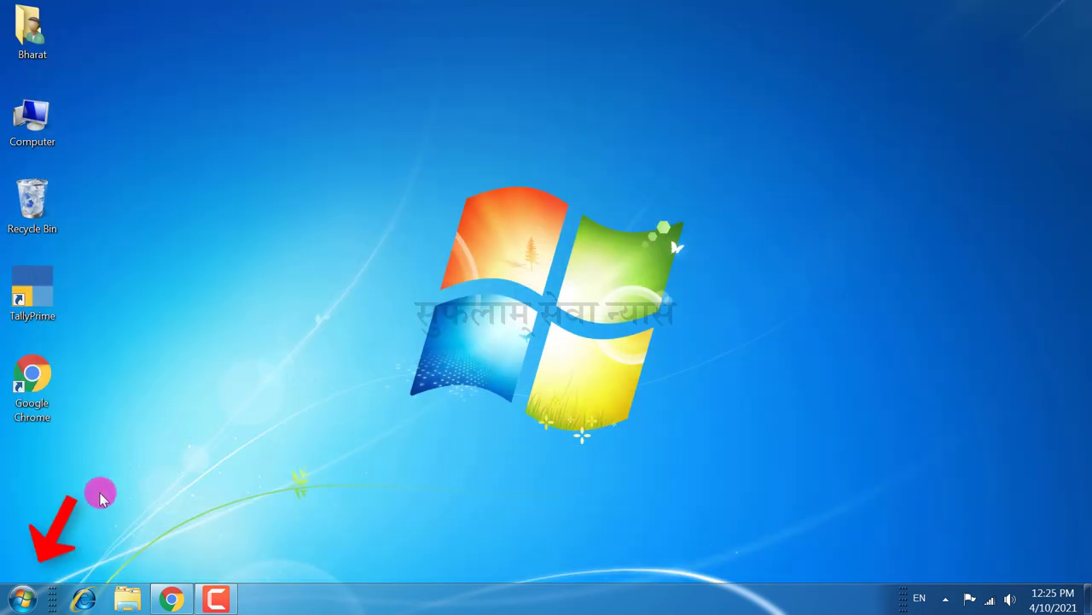
- Launch Paint from the list of recently used programs and close it
click(14, 602)
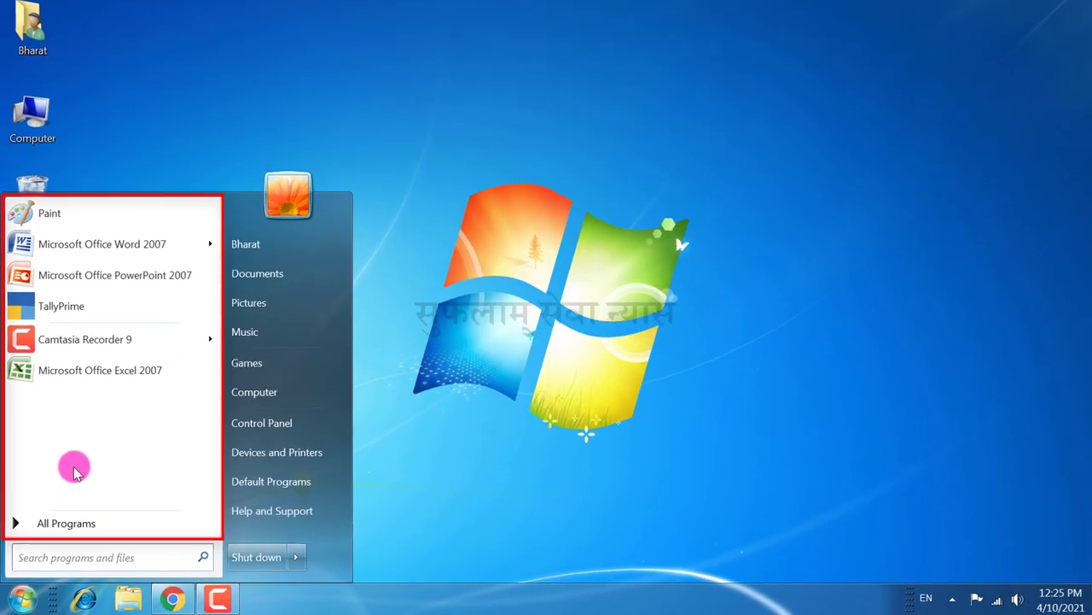
click(104, 217)
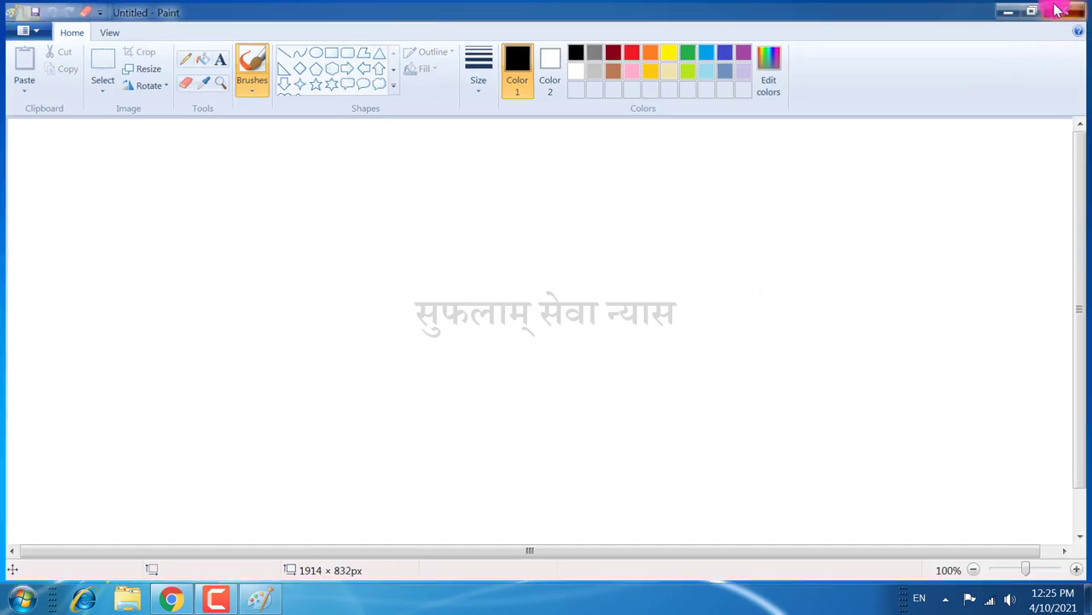
click(1058, 11)
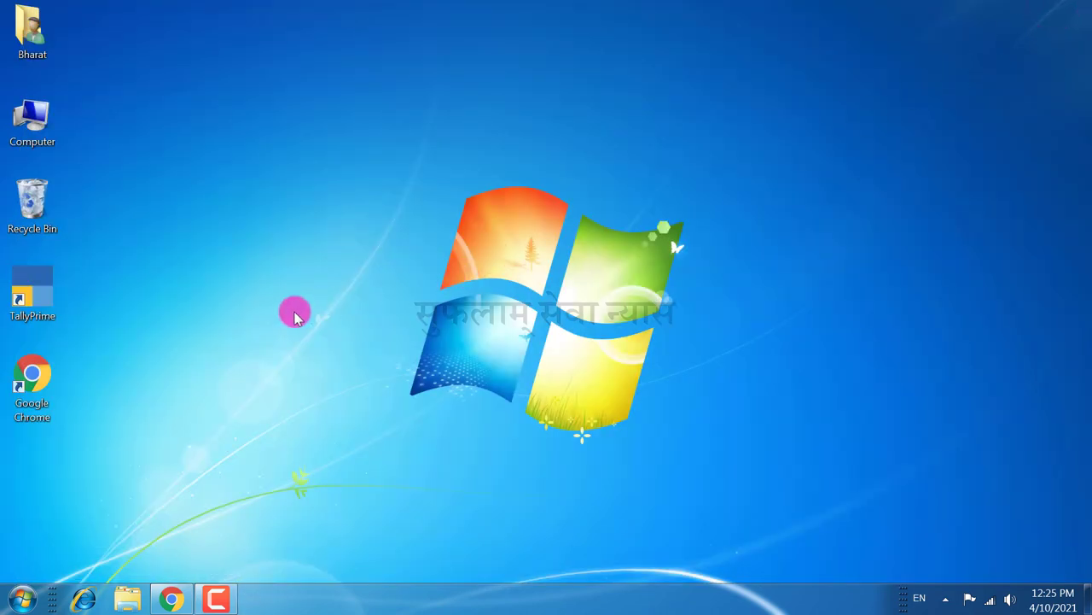
- Open the personal user folder through the Start menu and close its window
click(21, 593)
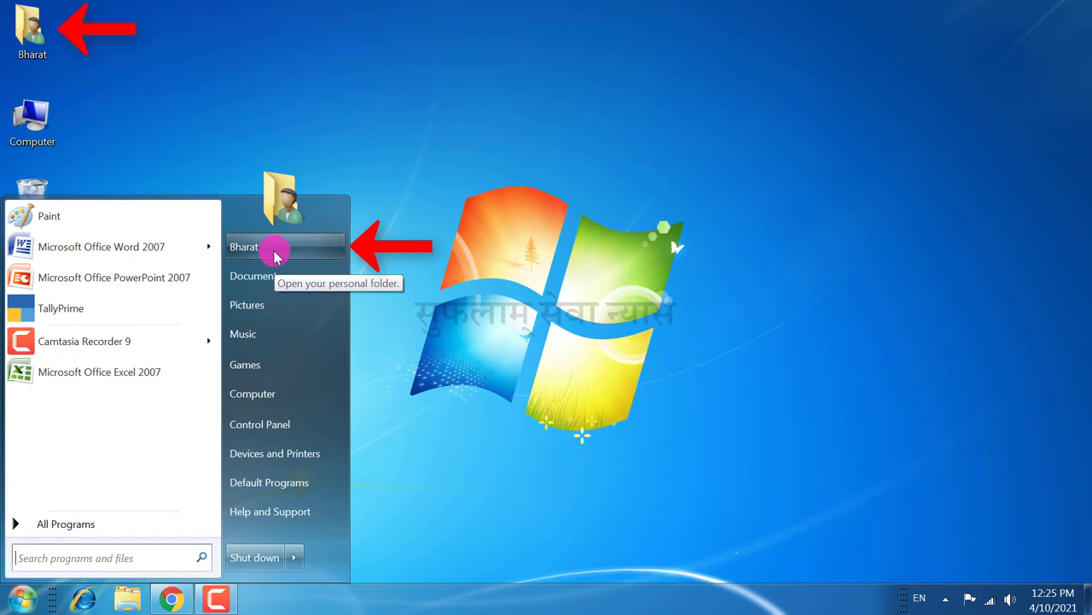
click(275, 253)
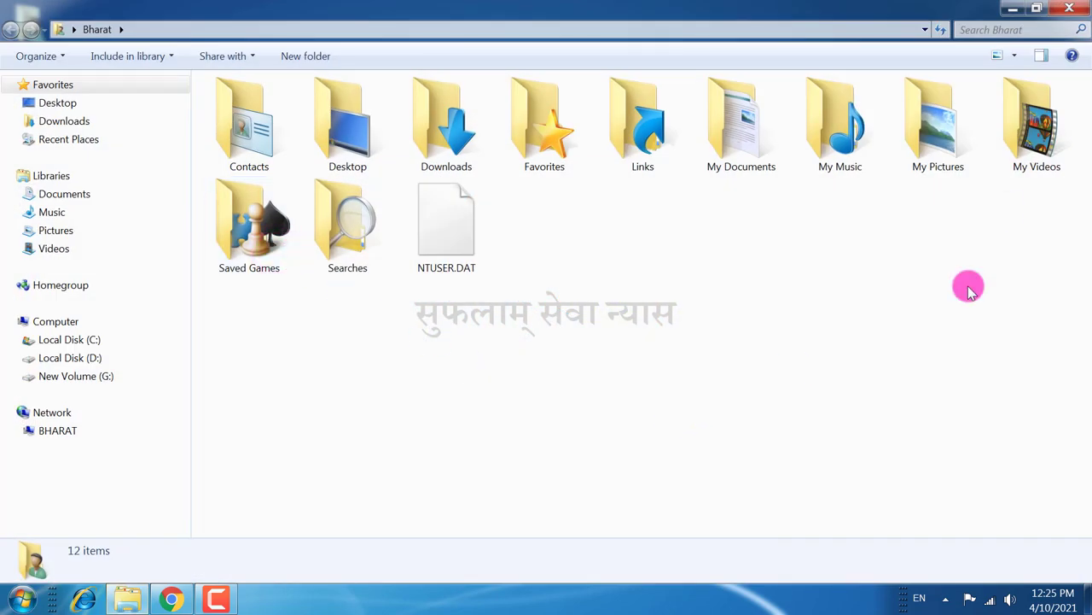
click(1076, 7)
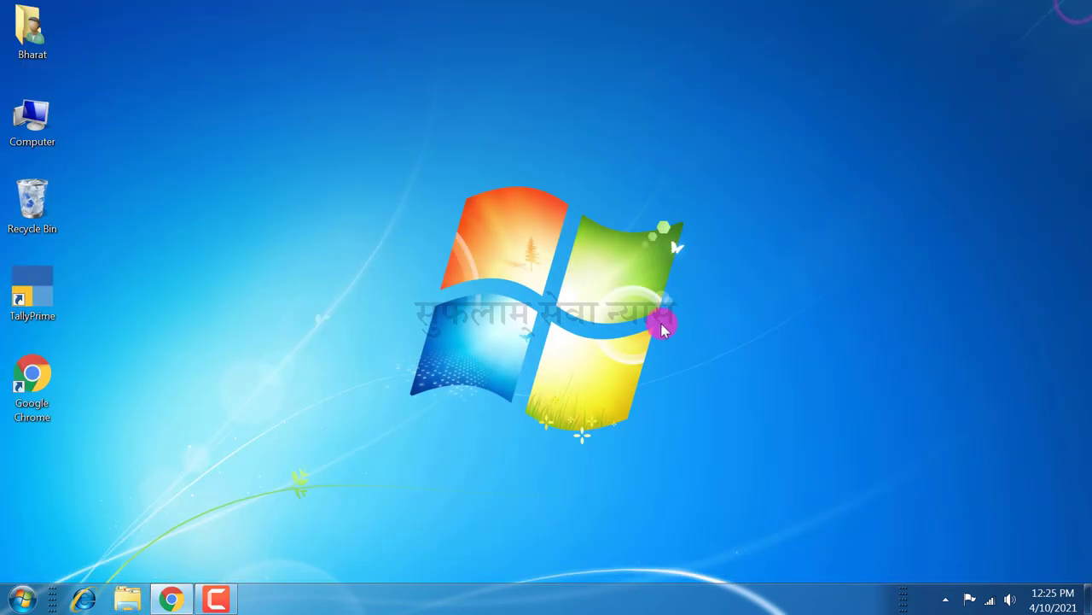
- Open the Pictures library through the Start menu, view its Sample Pictures folder, and close the window
click(21, 596)
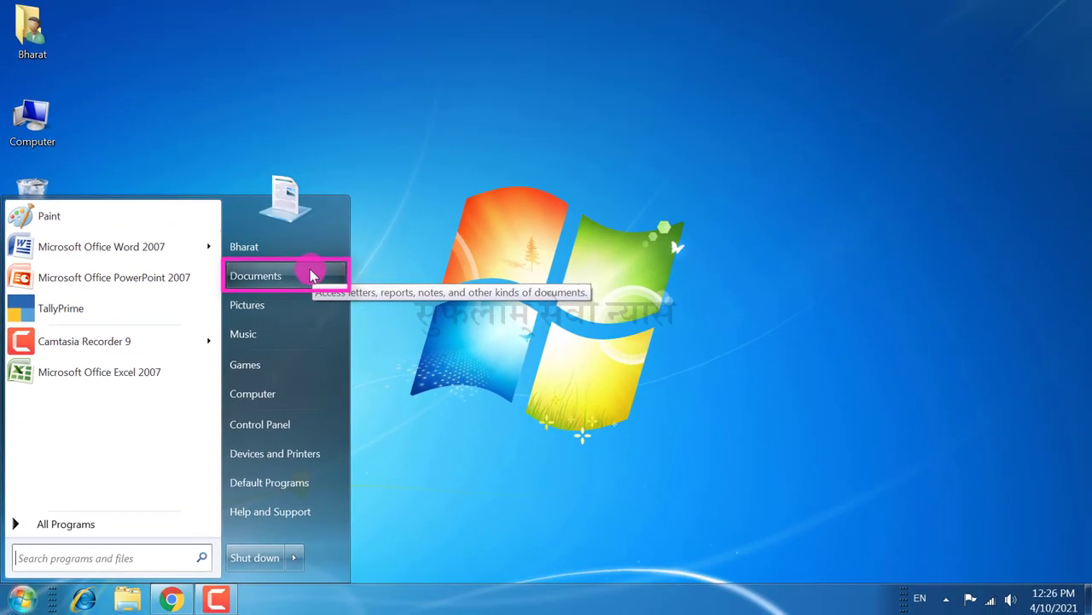
click(392, 259)
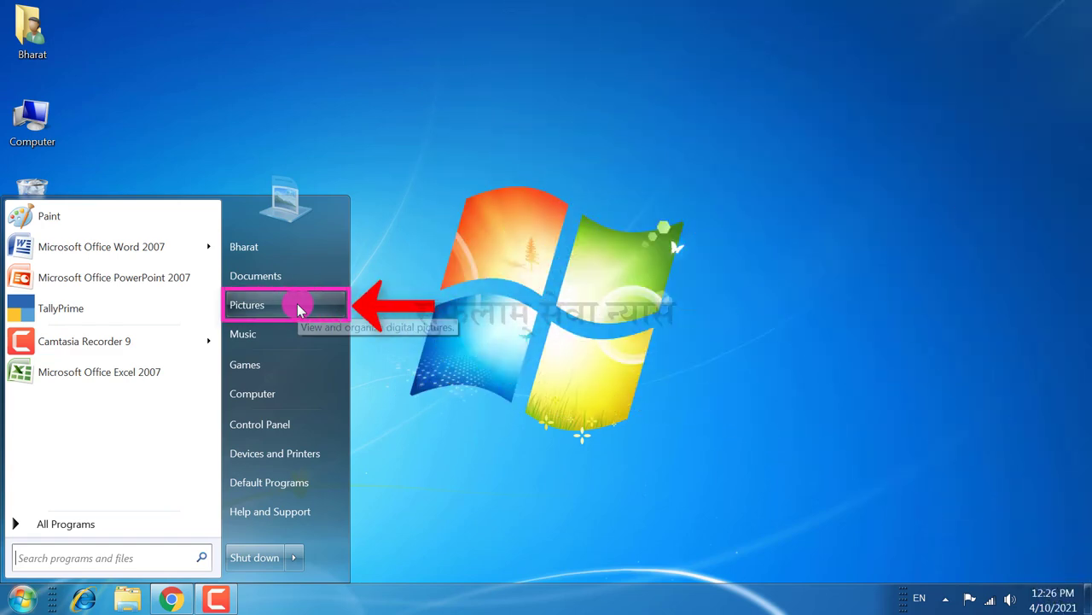
click(298, 309)
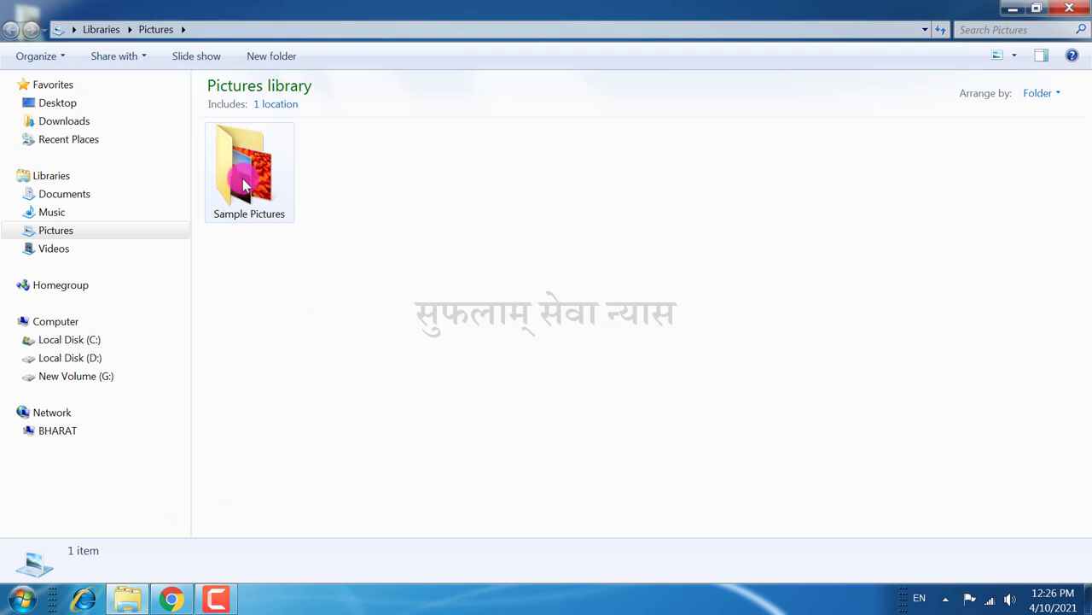
double_click(249, 175)
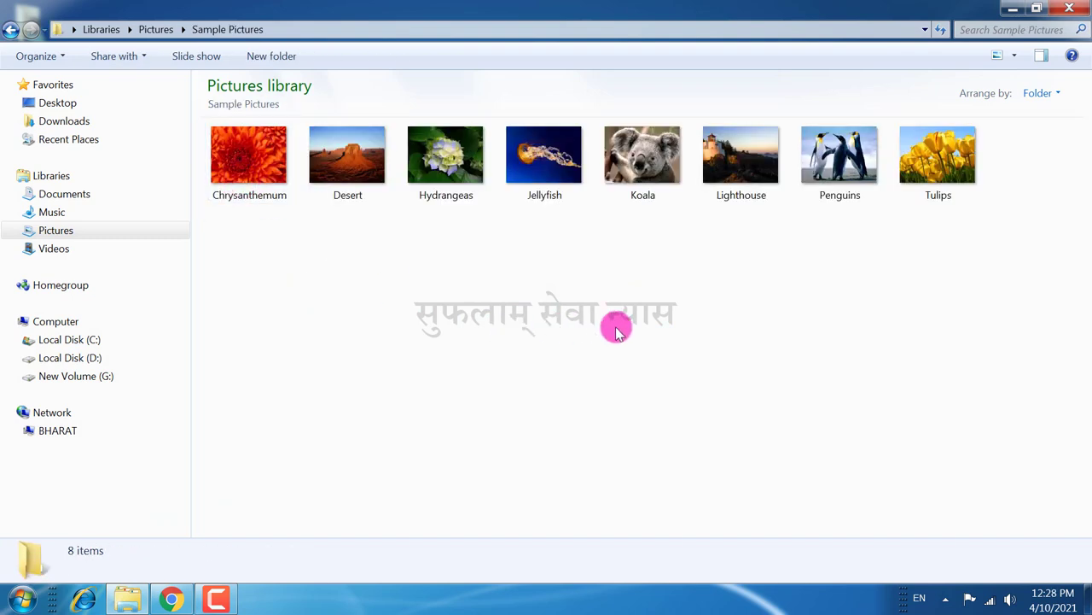
click(1067, 10)
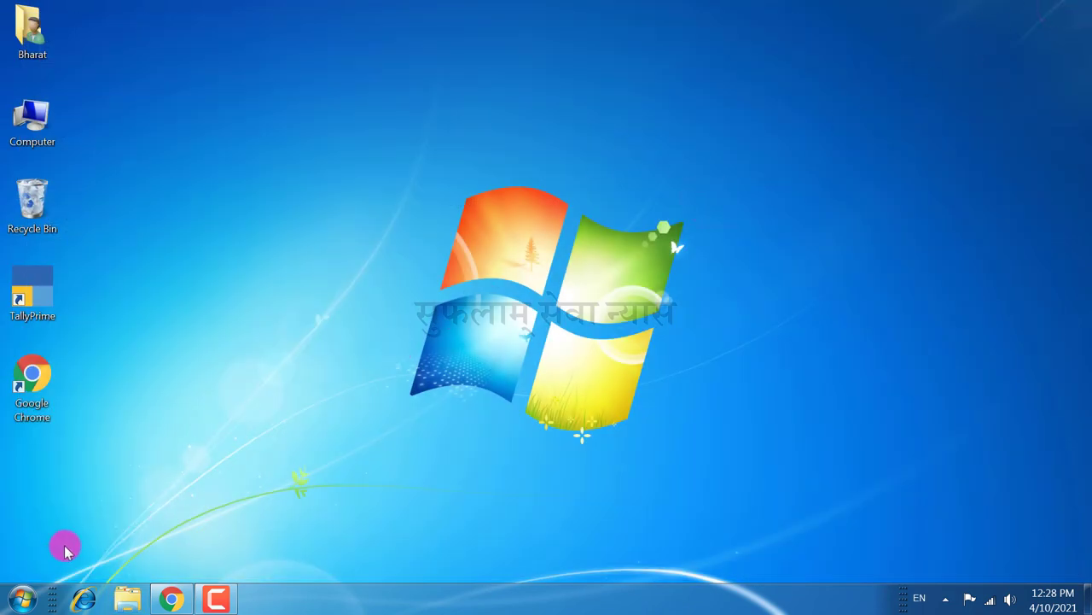
- Display the Start menu to reach the Music library
click(20, 596)
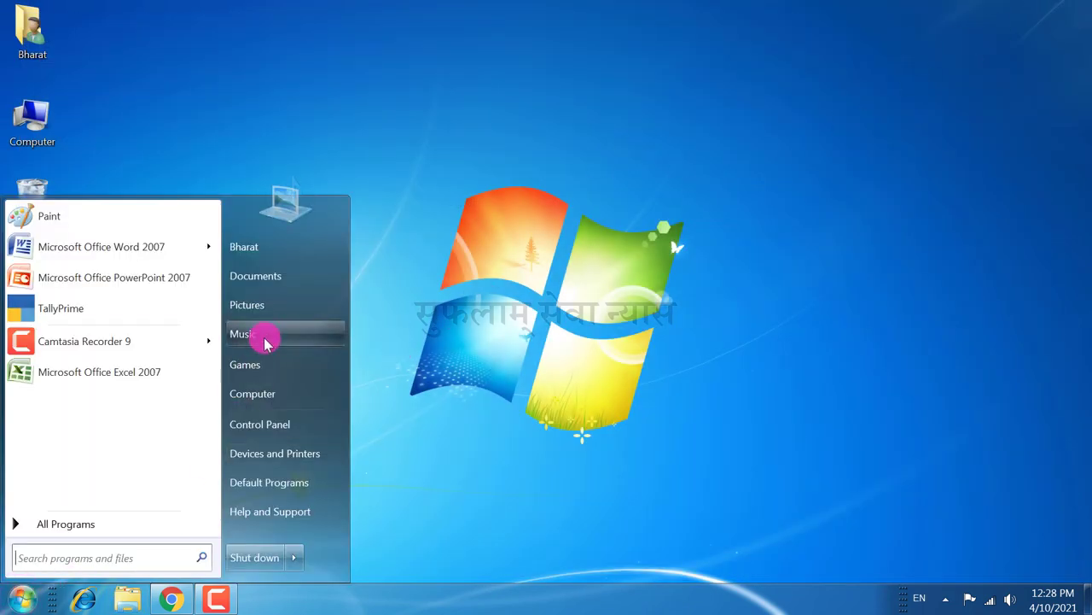